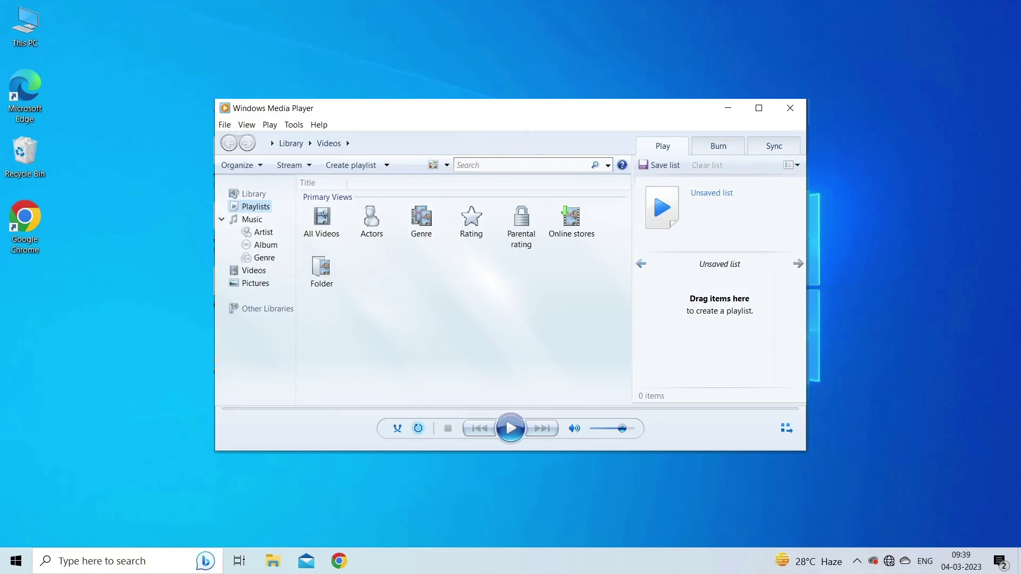
Close Windows Media Player.
click(790, 108)
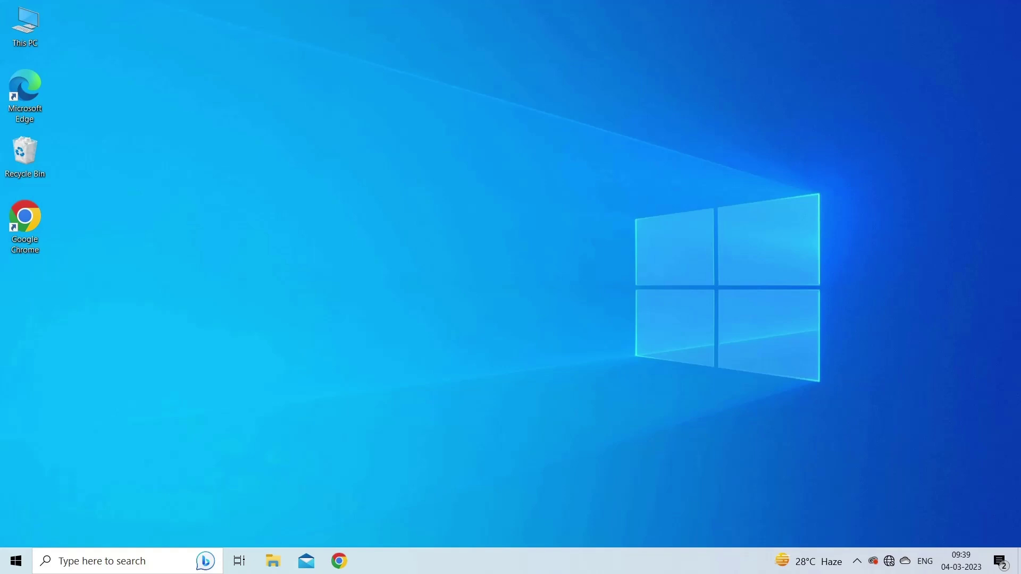
Check for updates on the Windows Update page under Settings > Update & Security.
key(super)
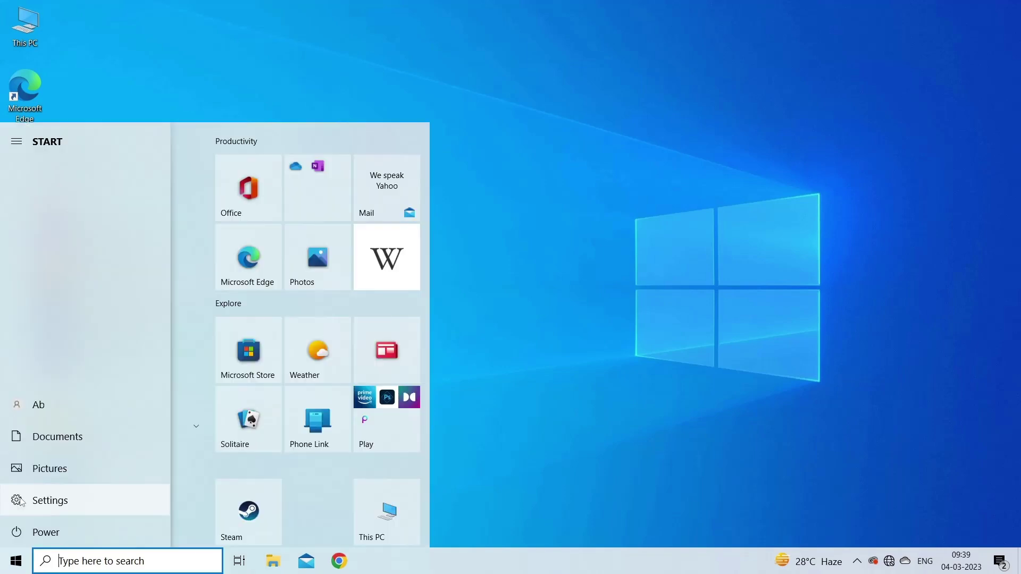
click(74, 501)
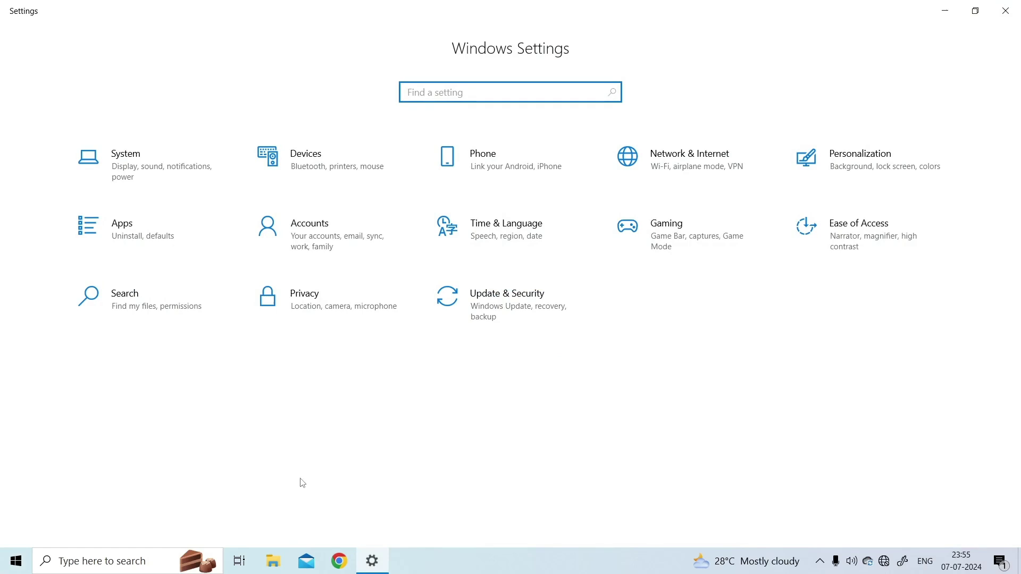
click(538, 307)
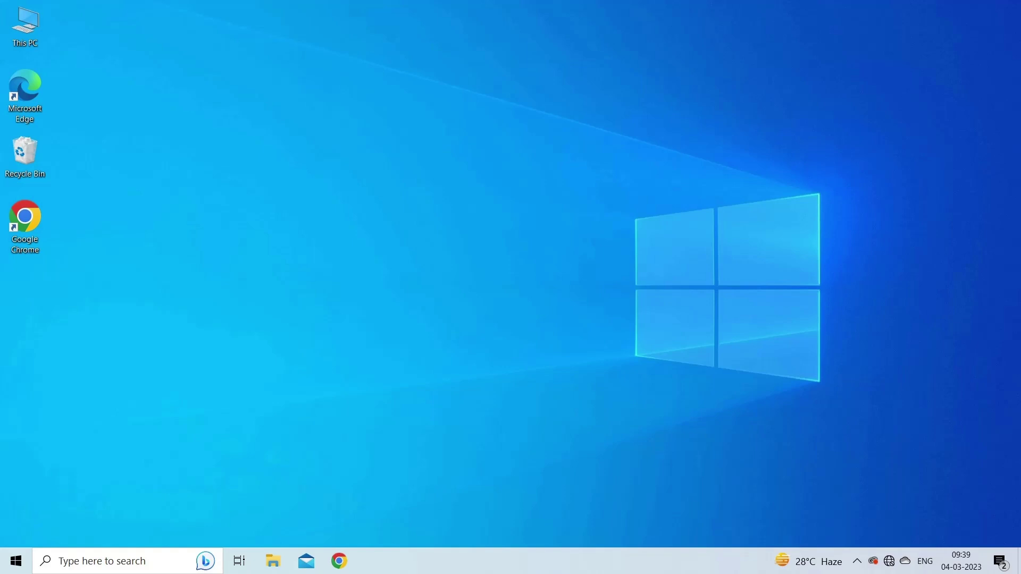
Enter %temp% in the Run dialog.
key(super+r)
text(%temp)
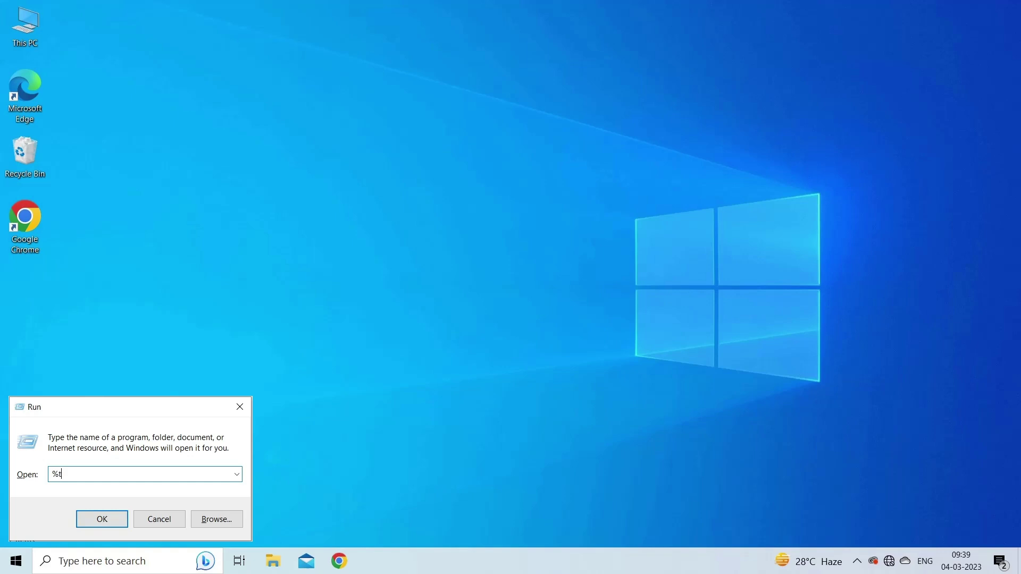
text(%)
Open the Temp folder and delete all 1,901 temporary files.
click(113, 523)
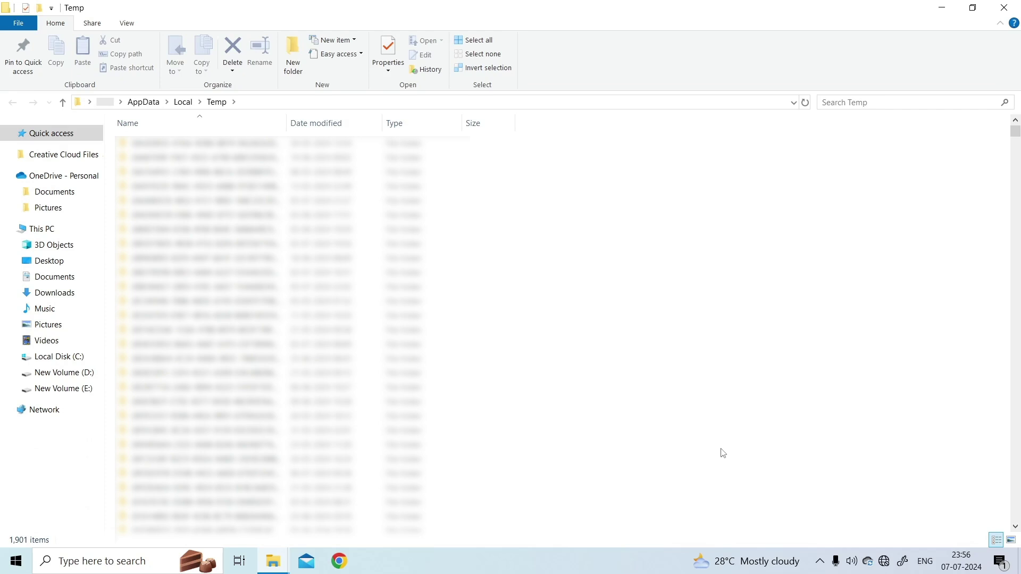
key(ctrl+a)
right_click(495, 294)
click(529, 238)
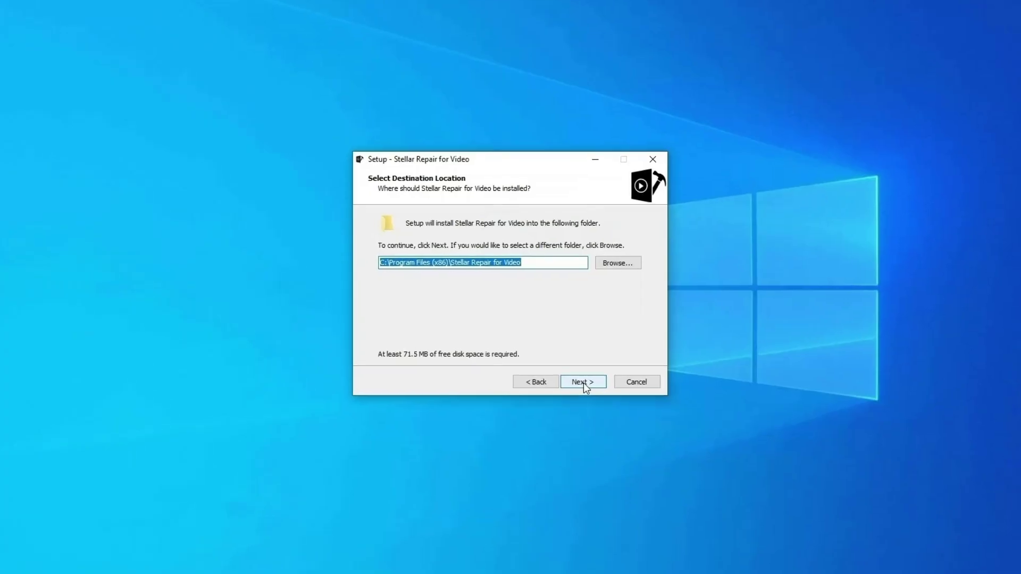
Install Stellar Repair for Video with the default location, shortcuts and tasks.
click(583, 383)
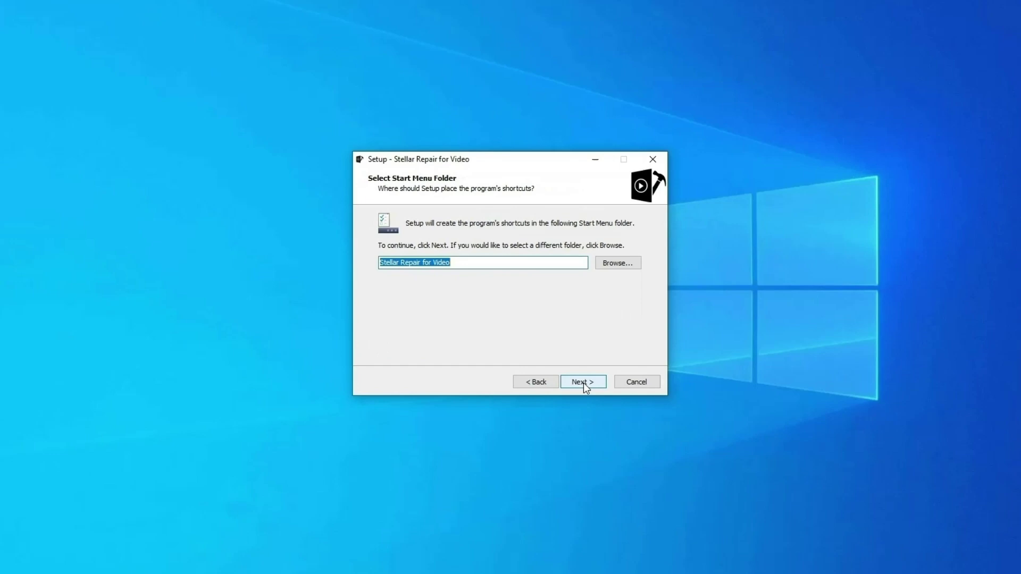
click(583, 383)
click(583, 383)
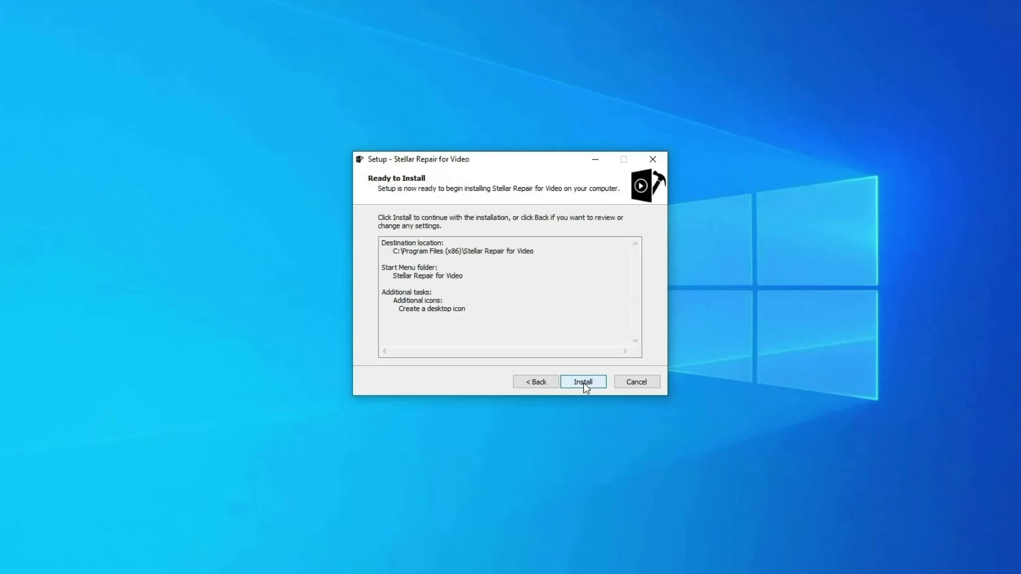
click(583, 383)
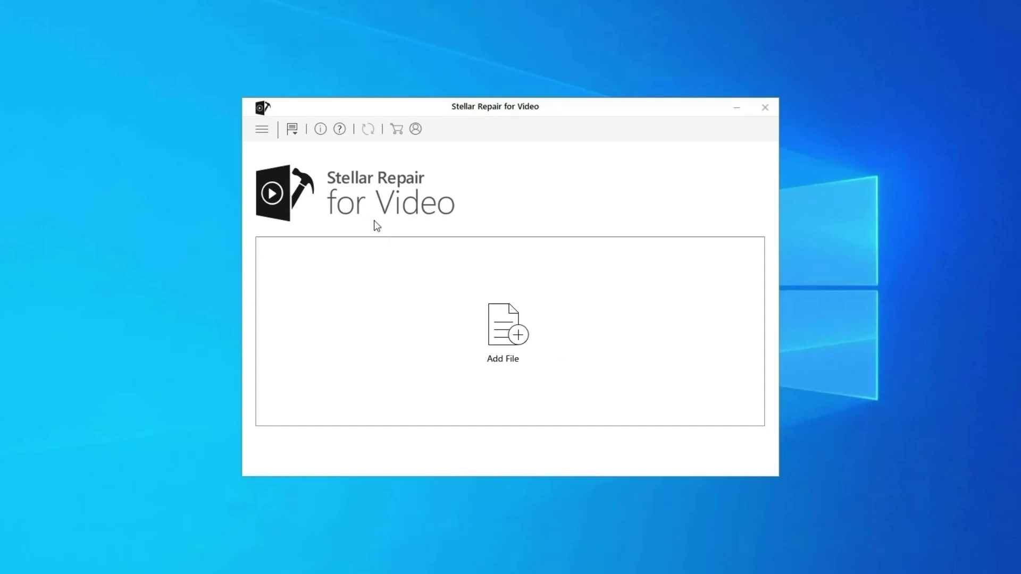
Add WINDOW.AVI.mp4 from the desktop VIDEO folder and repair it.
click(515, 337)
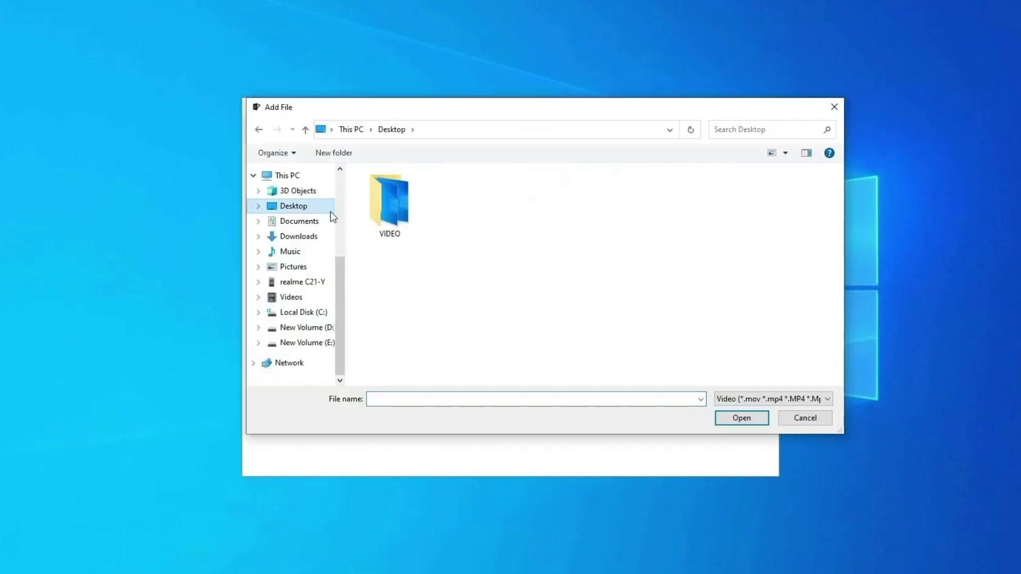
double_click(414, 220)
double_click(389, 207)
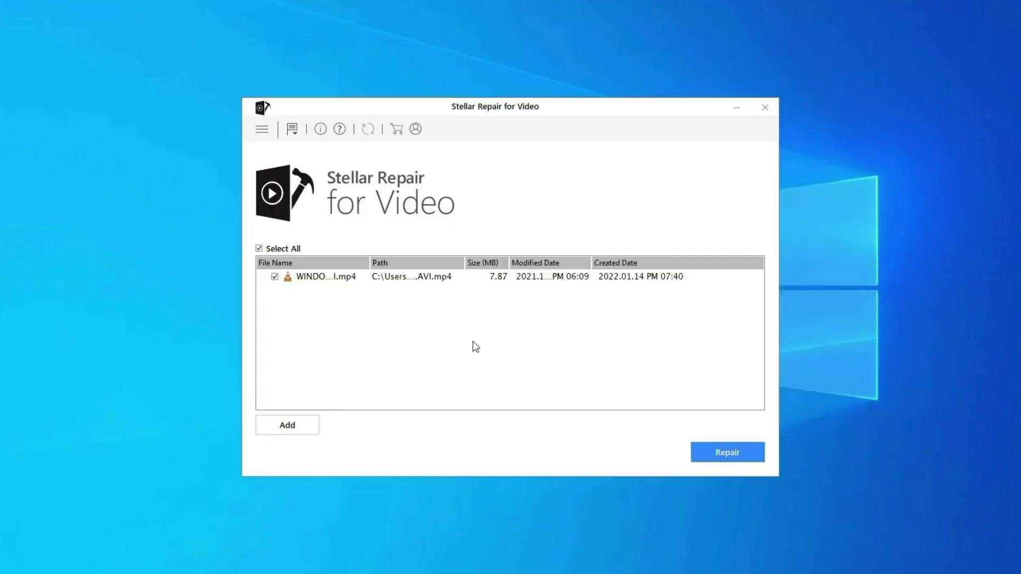
click(726, 453)
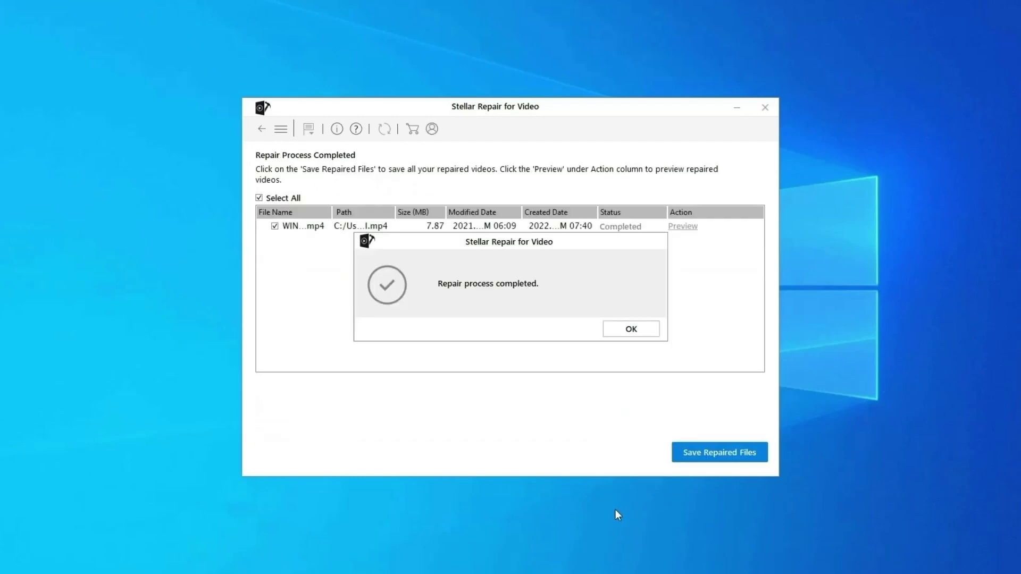
Dismiss the Repair process completed message.
click(652, 327)
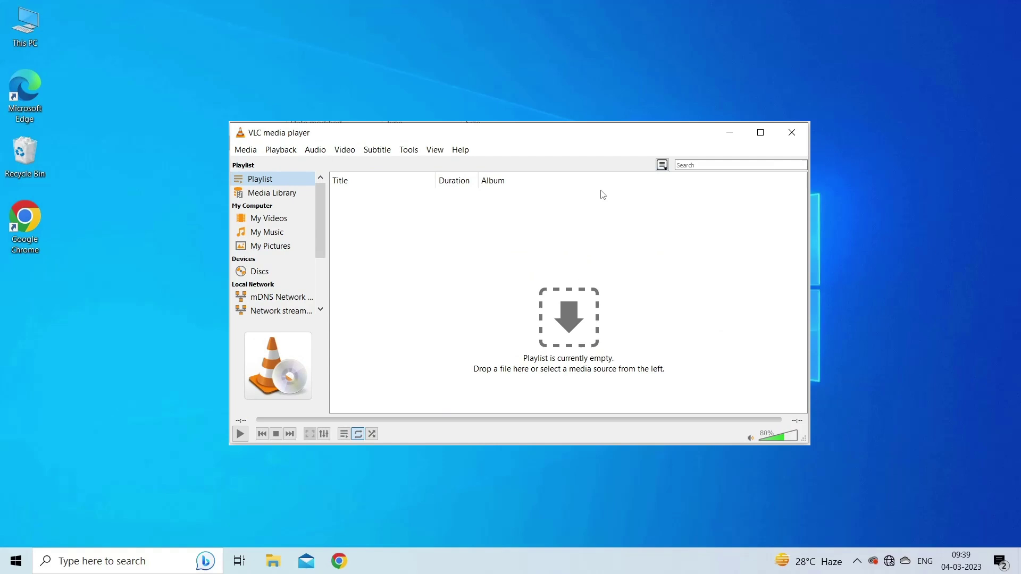
click(242, 152)
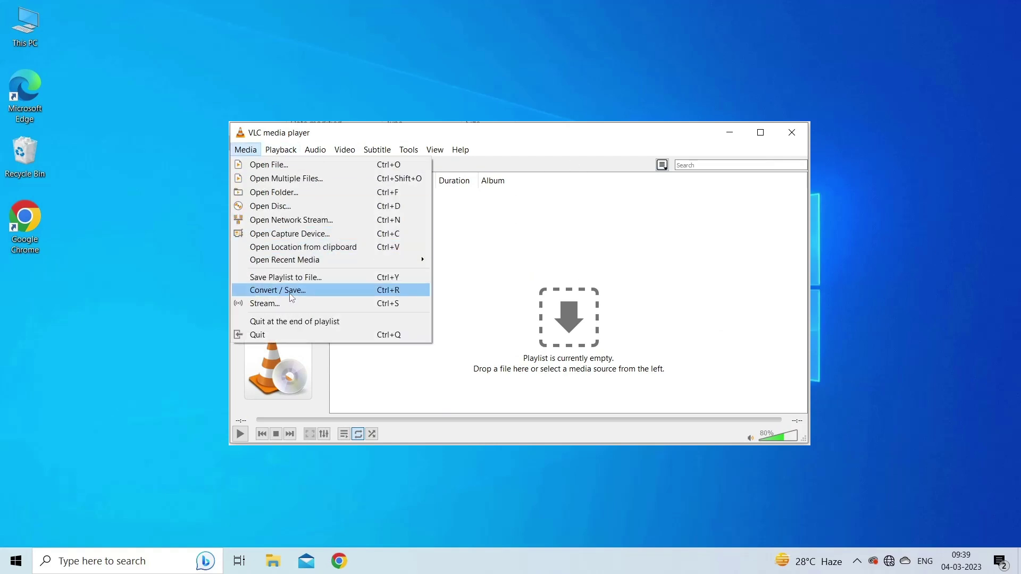
click(315, 296)
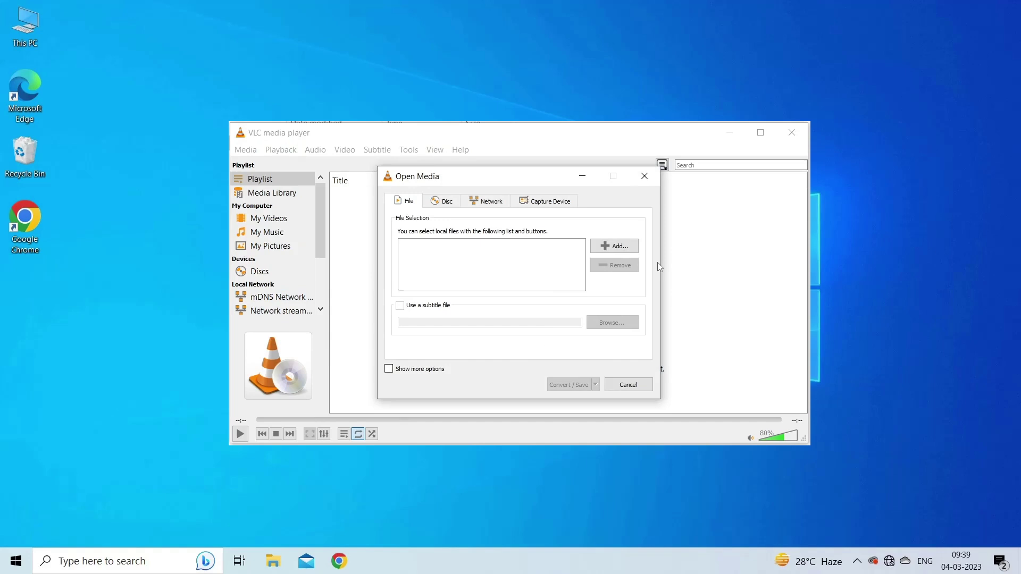
click(604, 246)
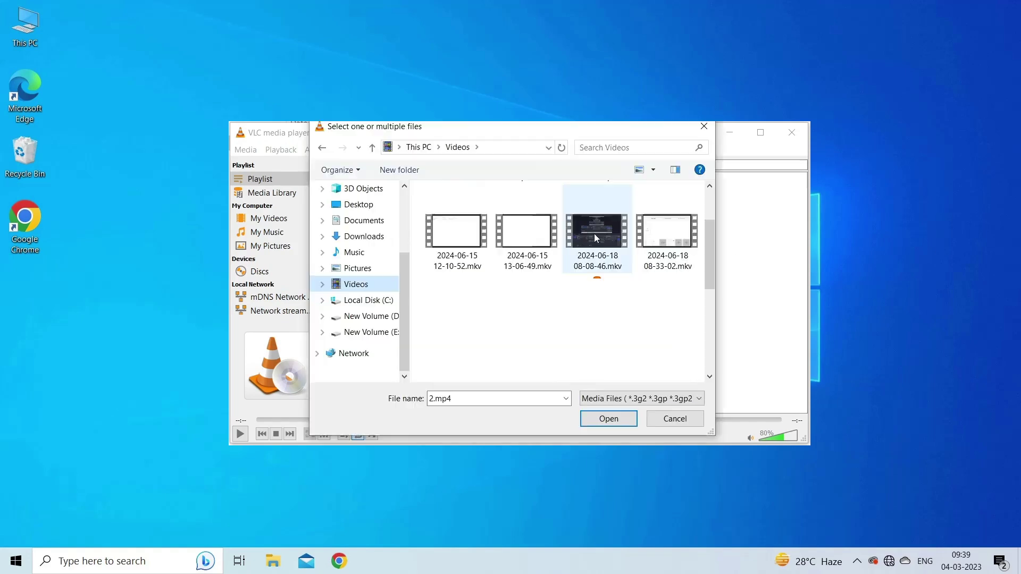
double_click(595, 226)
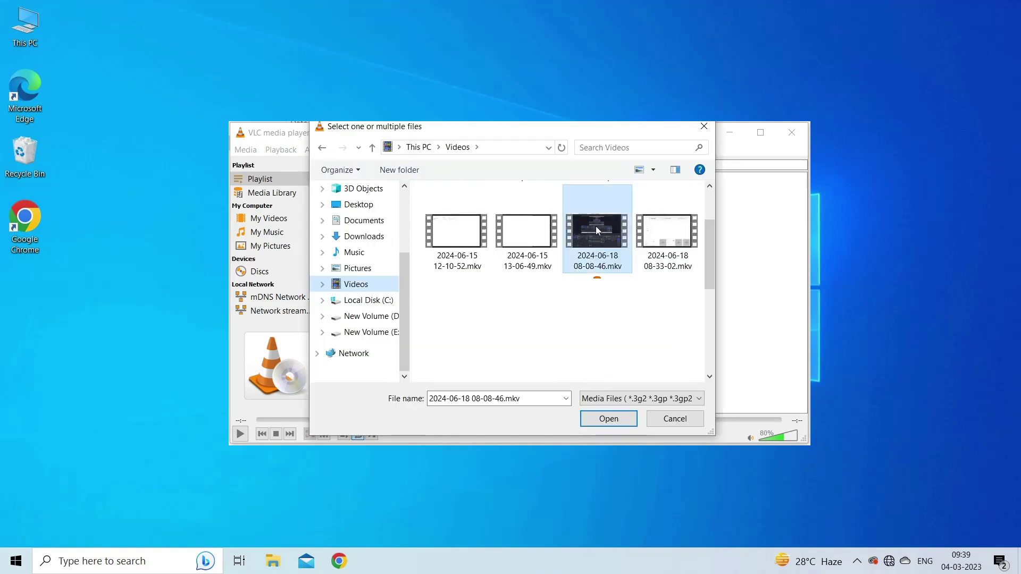
click(569, 385)
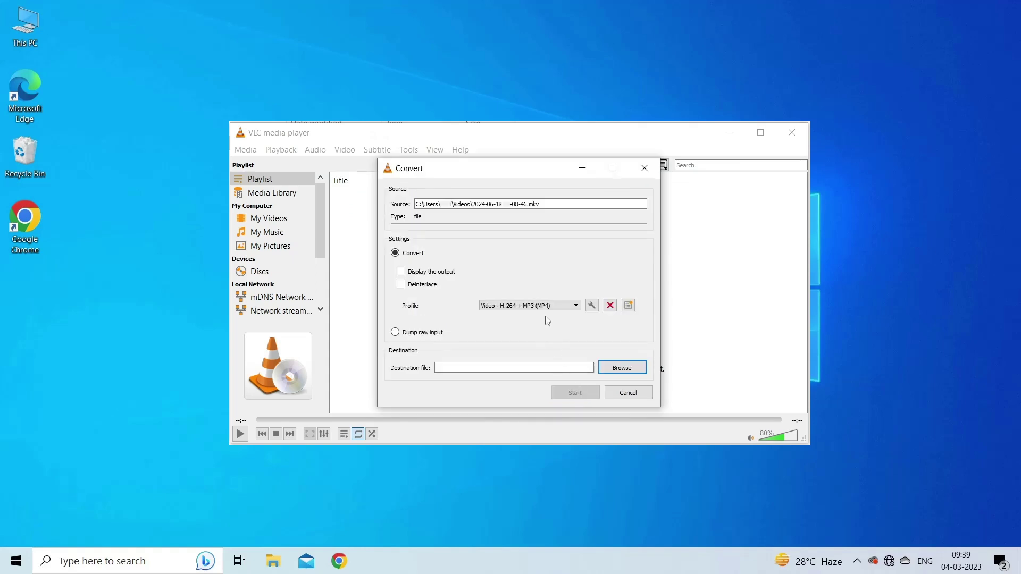
Convert with the Video - H.264 + MP3 (MP4) profile to destination 'convert vid'.
click(577, 309)
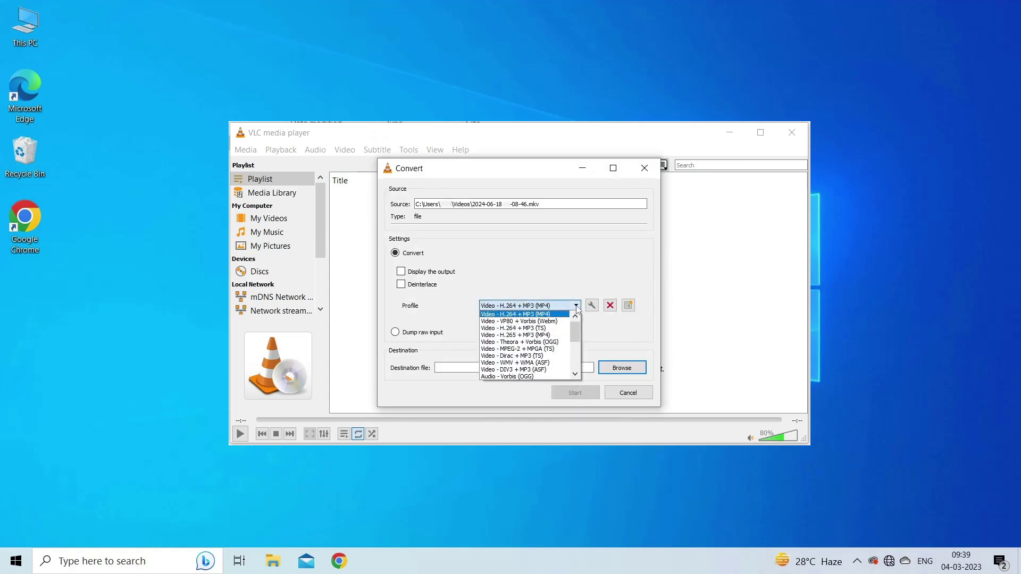
click(566, 314)
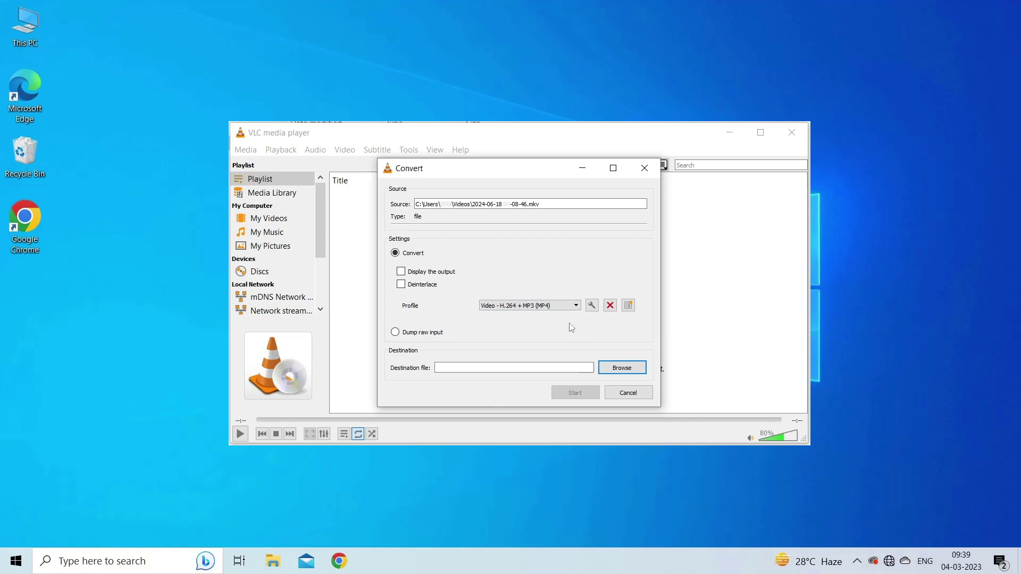
click(623, 368)
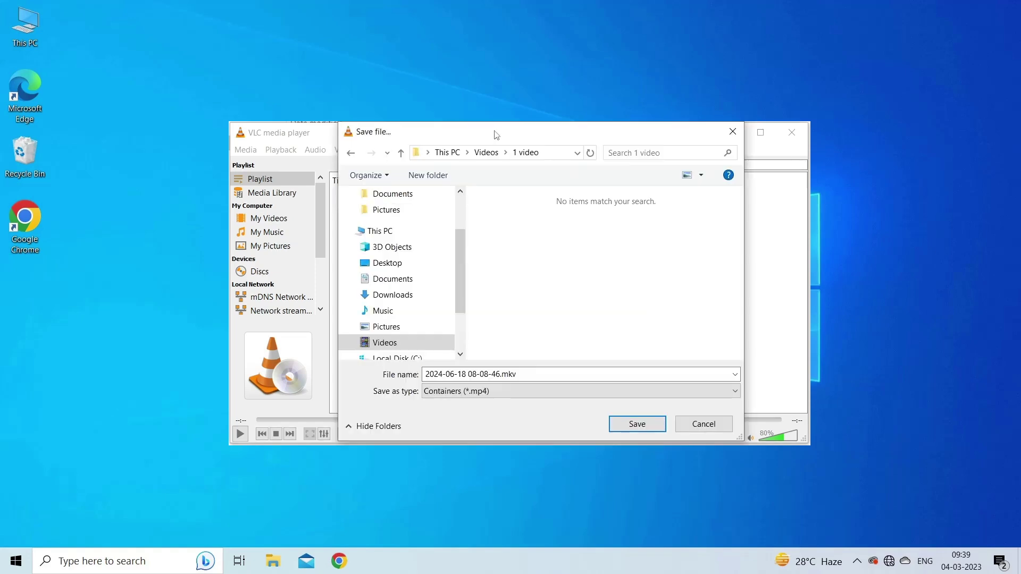
text(convert vid)
click(645, 425)
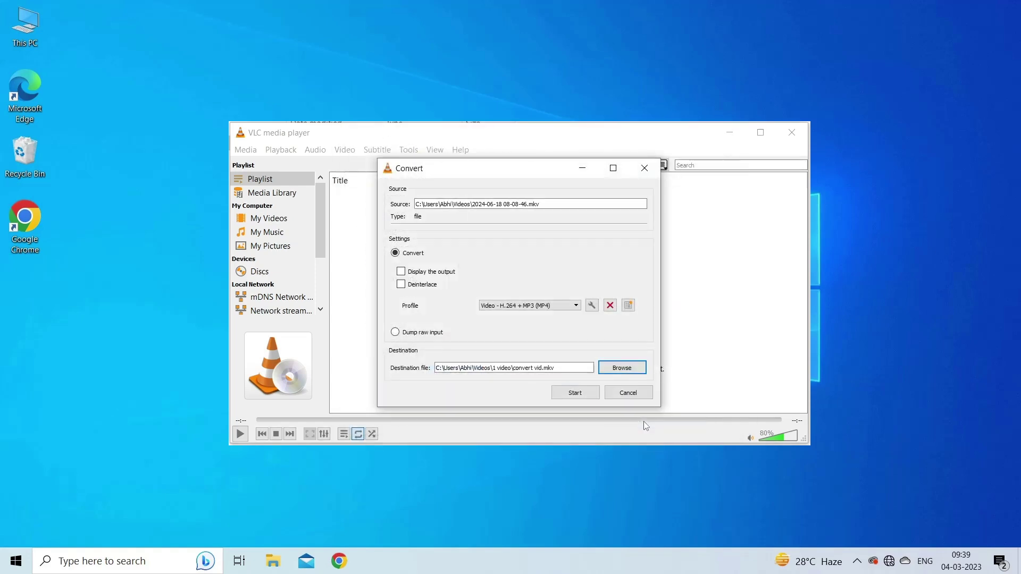
click(575, 392)
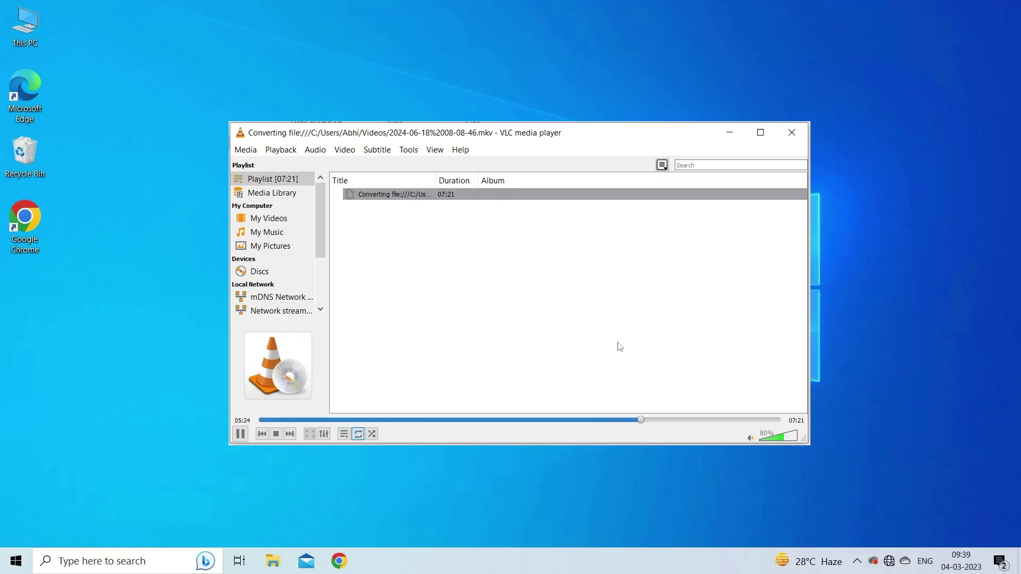